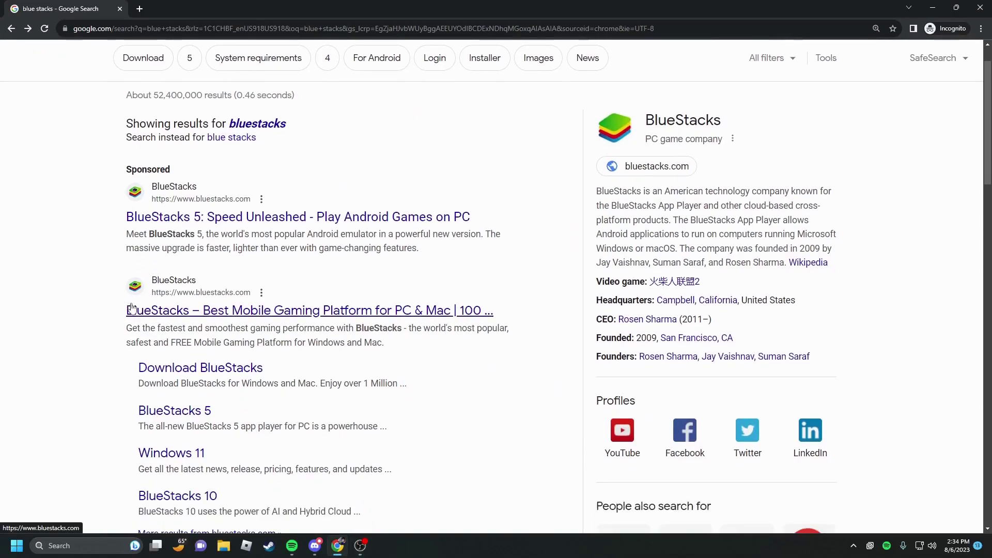
Scroll down and back up through the Google results for 'blue stacks'.
scroll(132, 308, down, 1)
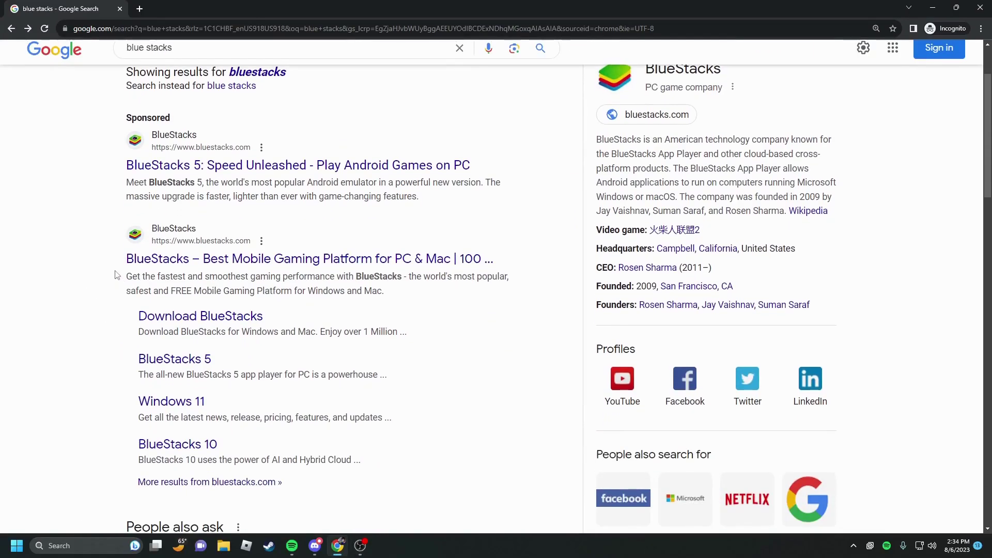
scroll(152, 263, up, 2)
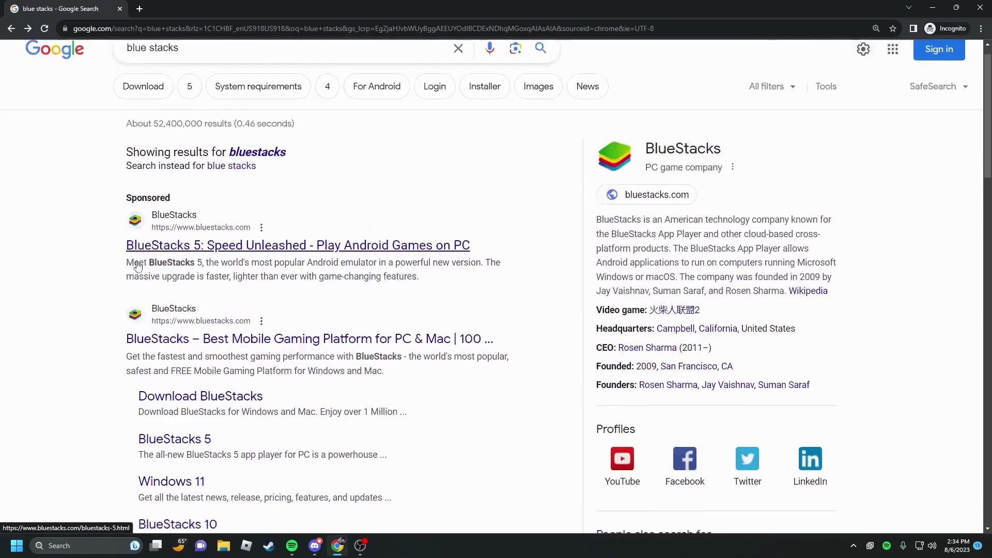
scroll(155, 259, down, 5)
scroll(134, 284, up, 4)
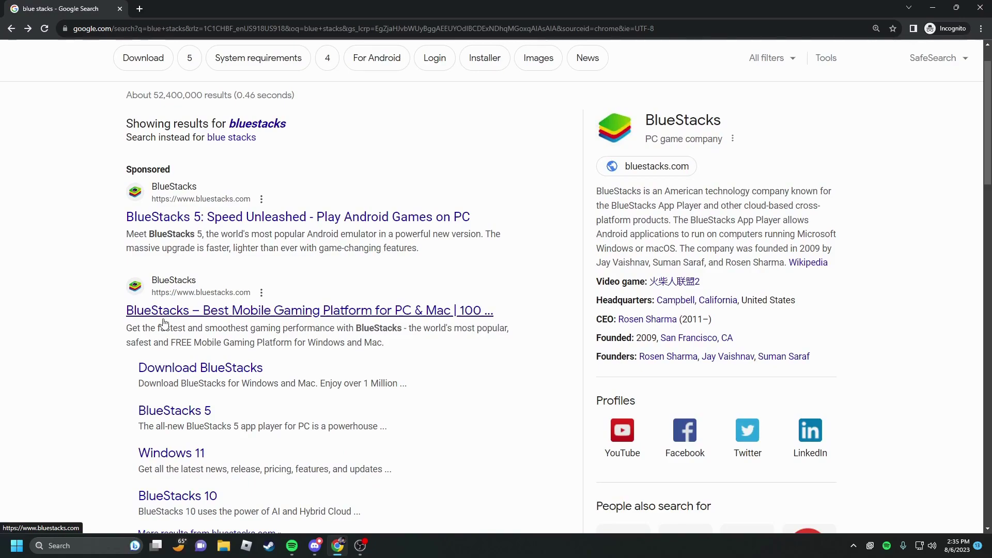
Open the BlueStacks homepage, visit the Myth: Gods of Asgard page, and return.
click(164, 321)
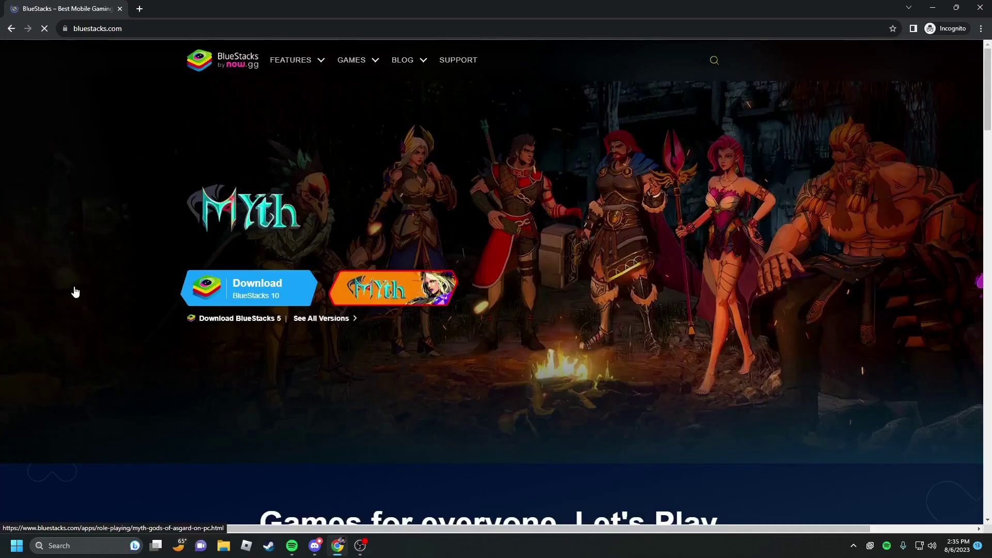
click(151, 46)
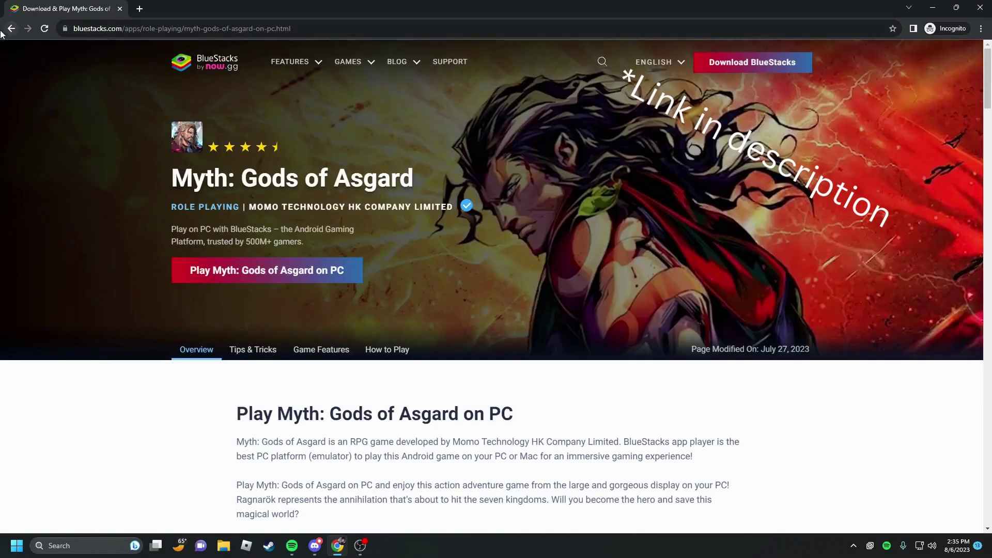
click(11, 28)
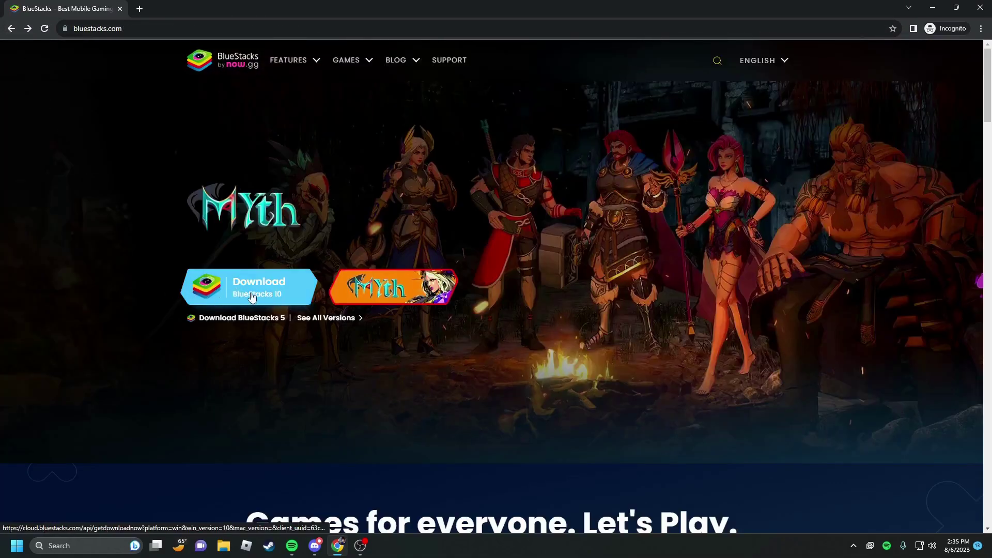
Launch the installed BlueStacks X app by searching 'bluest' in the Start menu.
key(super)
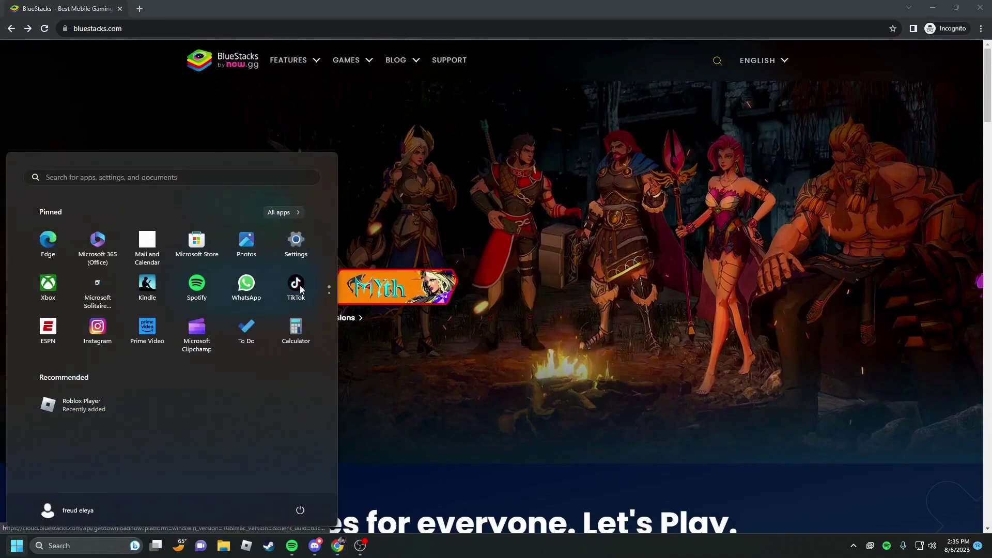
text(bluest)
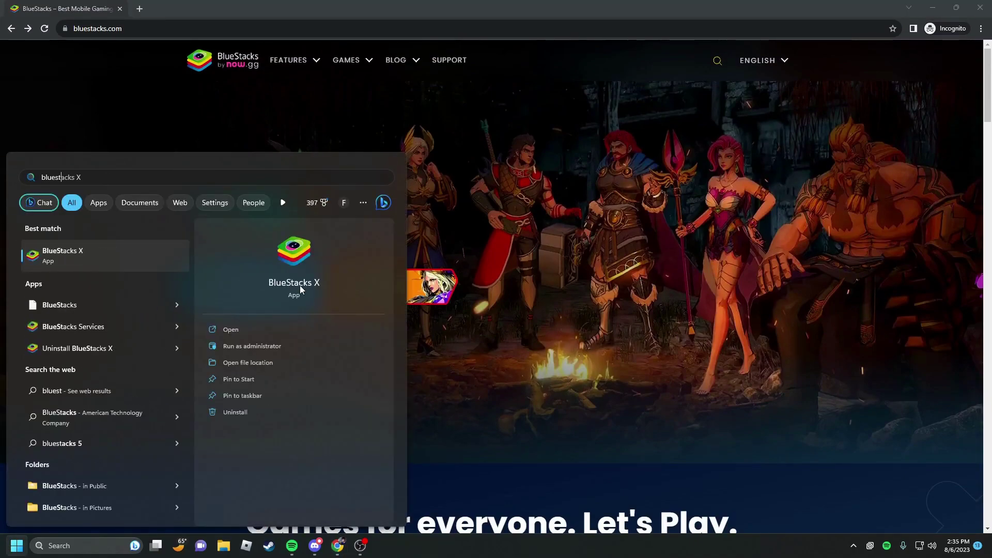
click(300, 285)
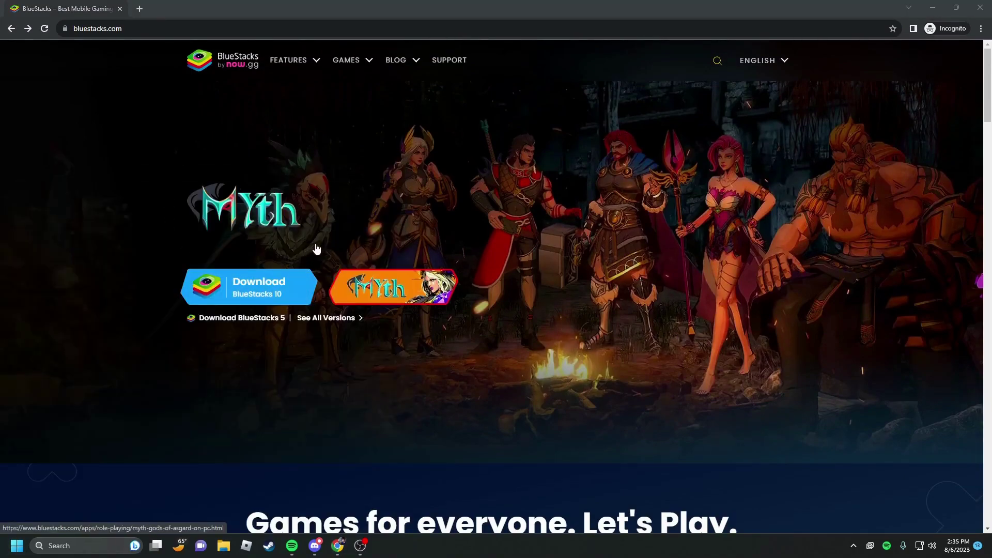
Return the browser to the search results and bring BlueStacks X forward, shifted left.
click(4, 27)
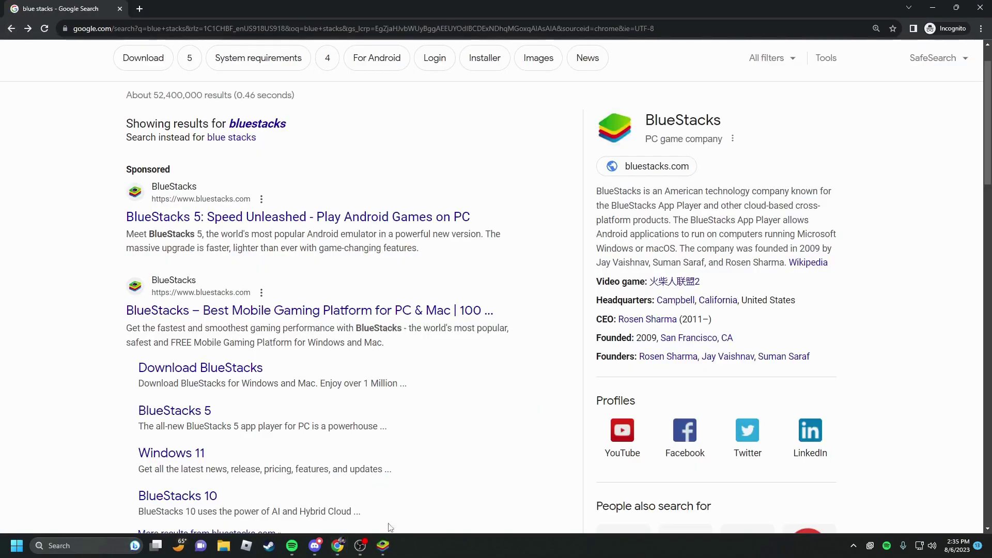
click(388, 496)
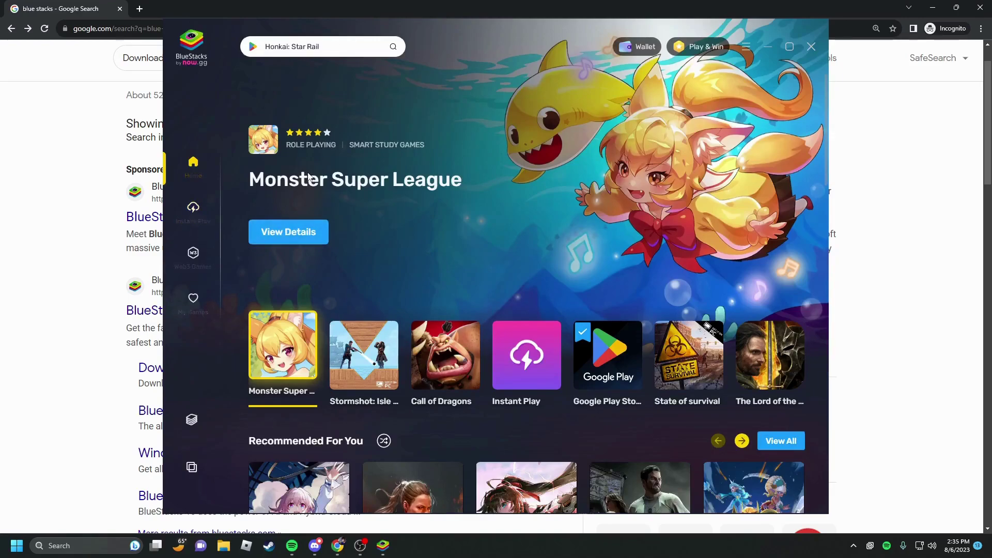
drag(457, 29, 412, 23)
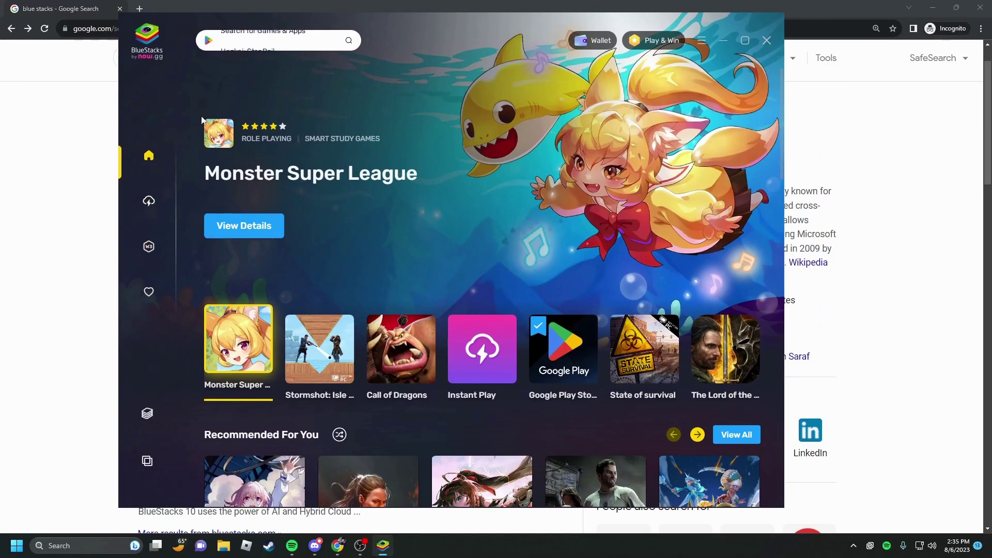
Launch BlueStacks App Player from BlueStacks X and bring its window to the front.
click(146, 417)
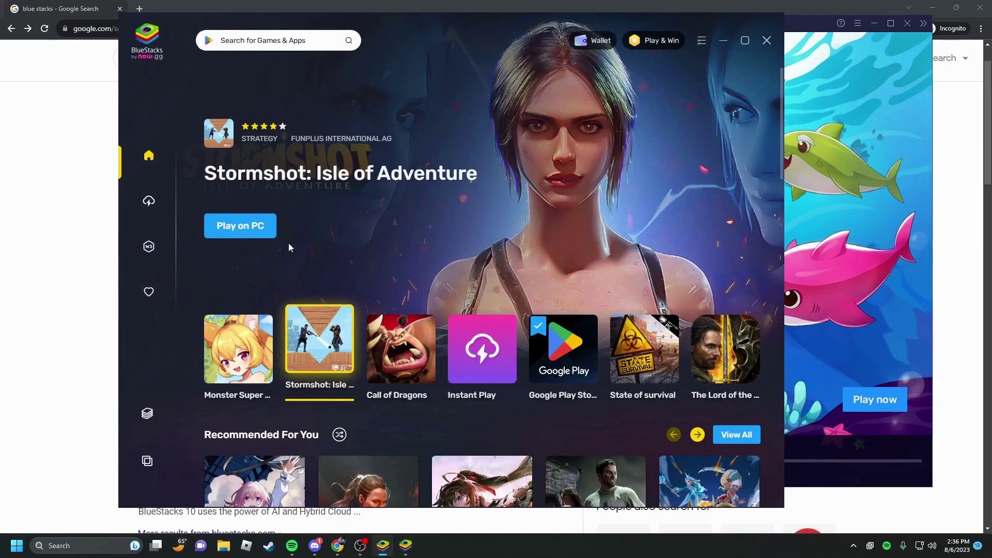
scroll(237, 371, down, 2)
scroll(237, 371, up, 2)
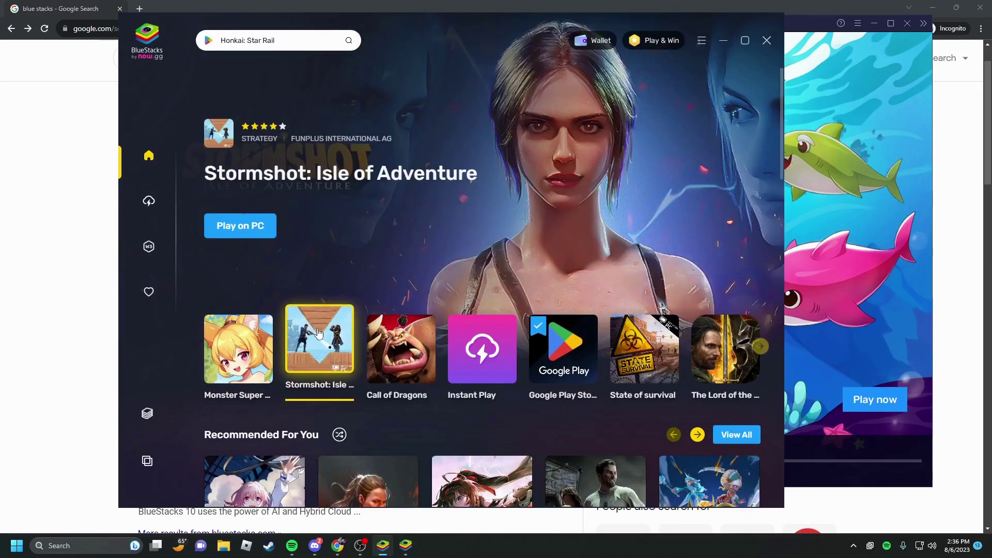
click(406, 546)
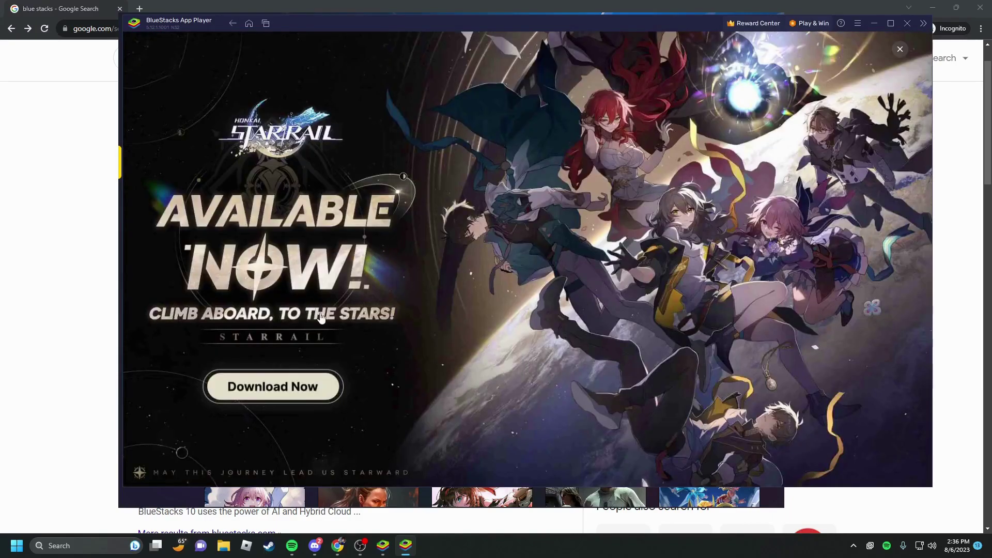
Dismiss the Honkai: Star Rail advert and launch Play Store from the System apps folder.
click(899, 50)
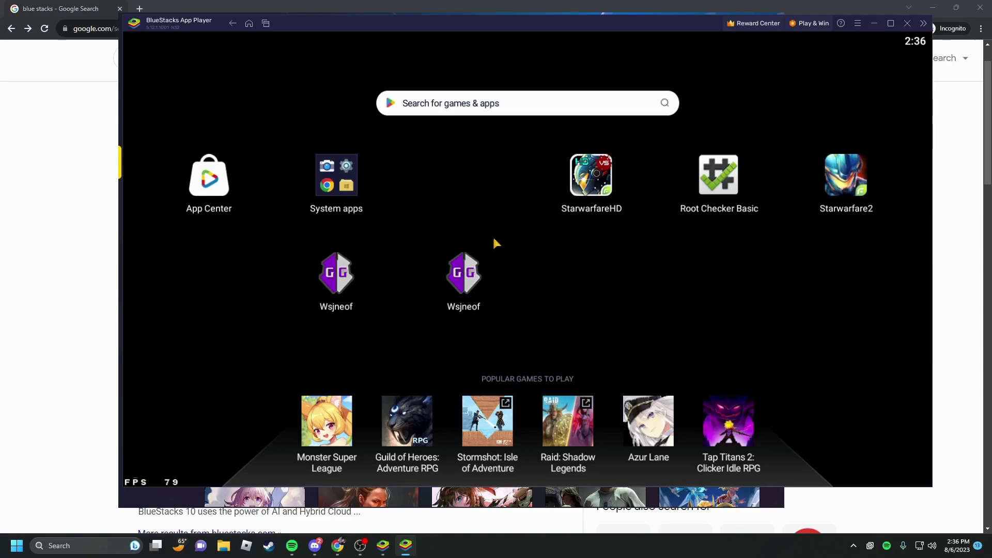
click(318, 177)
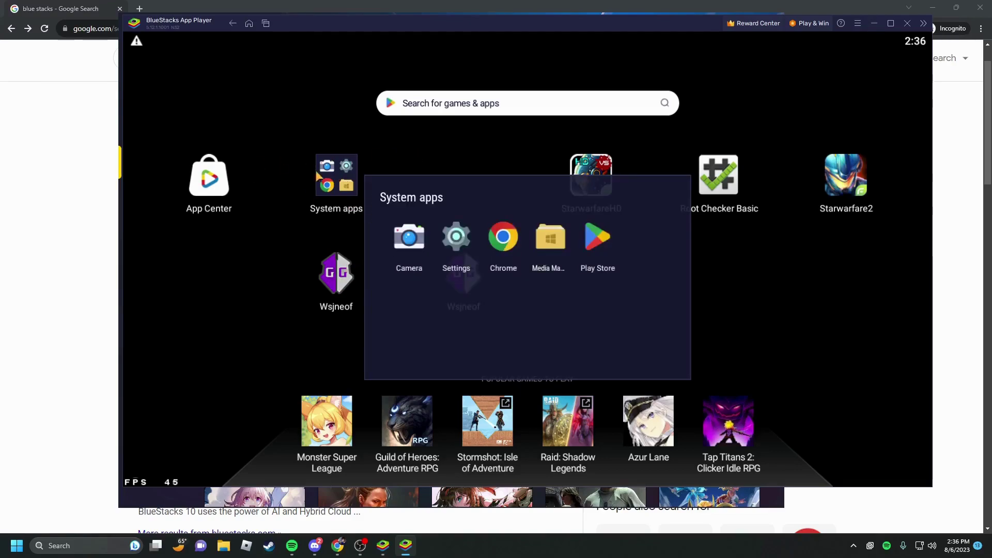
click(601, 249)
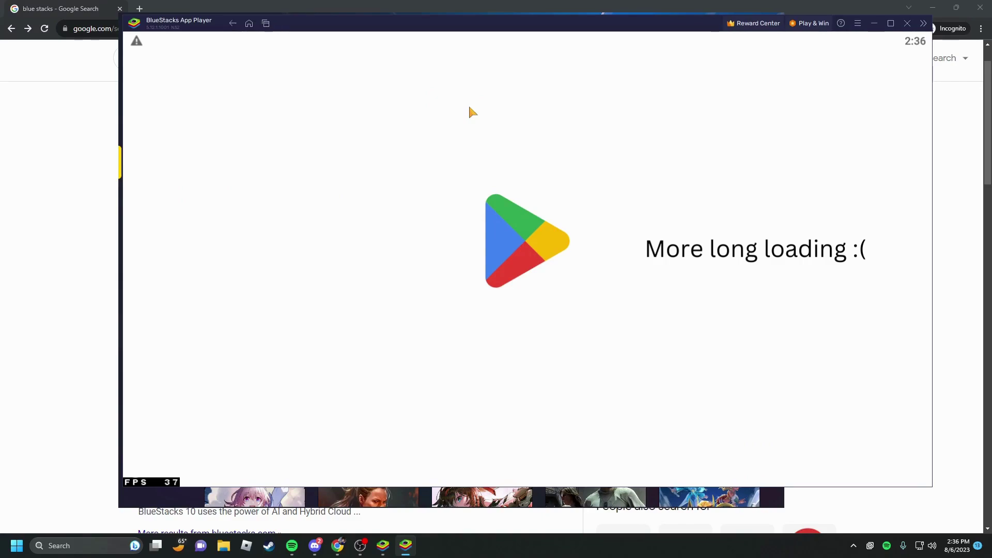
Shift the App Player window left while the Play Store home loads.
drag(412, 27, 366, 31)
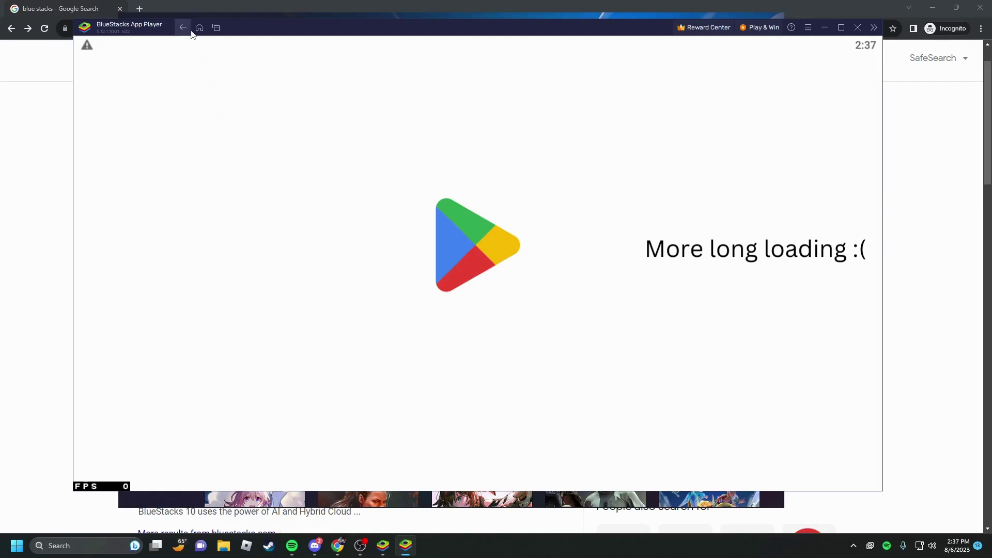
mouse_move(270, 30)
mouse_down()
mouse_move(246, 27)
mouse_move(273, 28)
mouse_up()
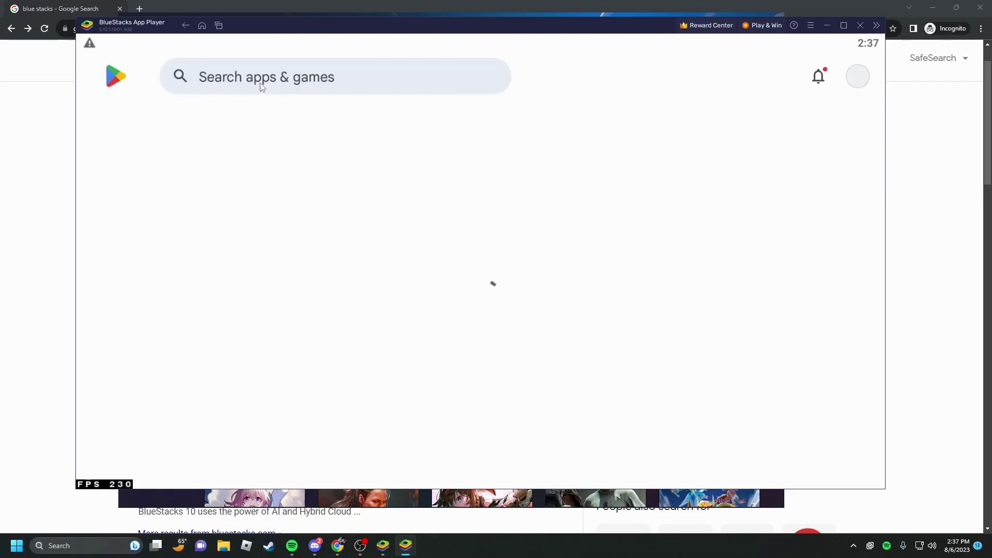
Search the Play Store for 'star warfare', correcting the typo.
mouse_move(284, 28)
mouse_down()
mouse_move(268, 25)
mouse_move(277, 26)
mouse_up()
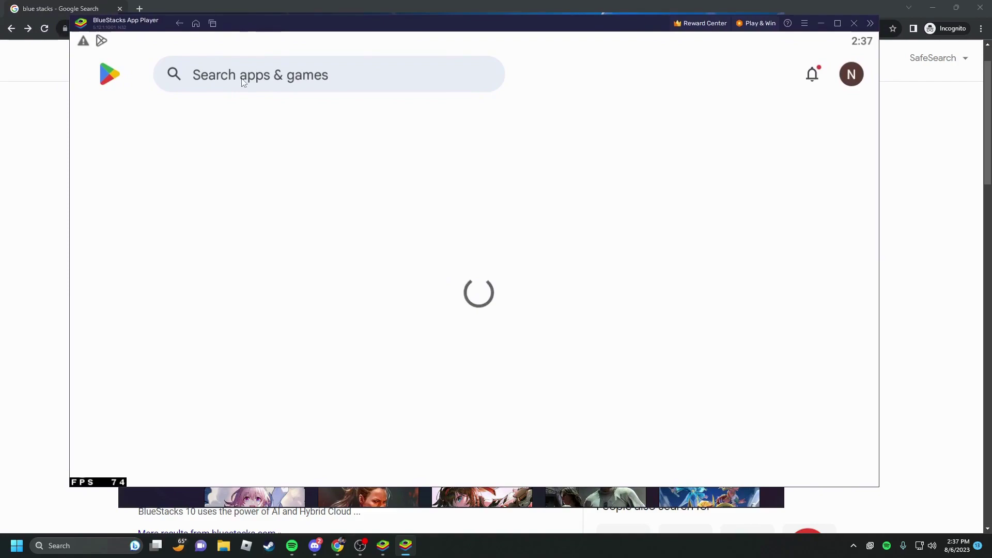
click(152, 87)
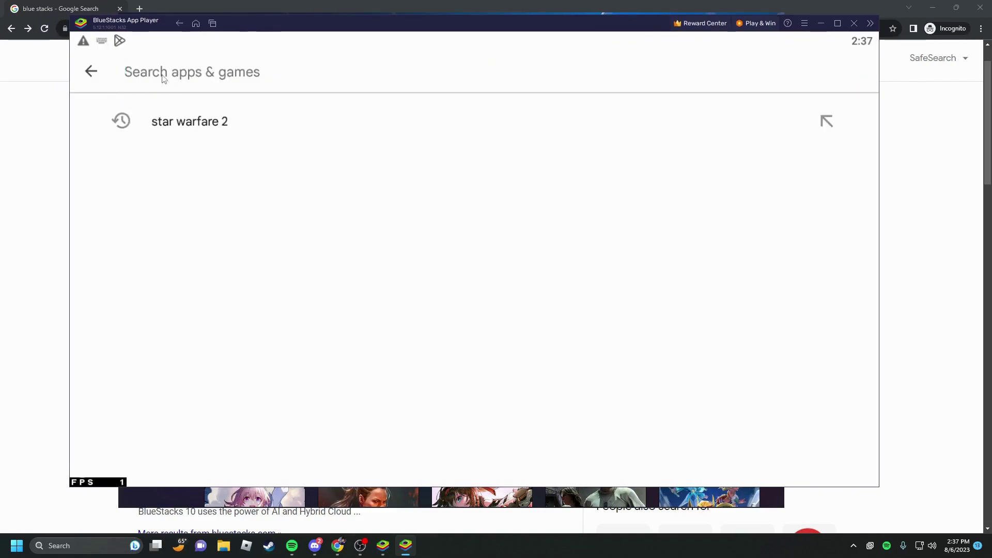
click(92, 75)
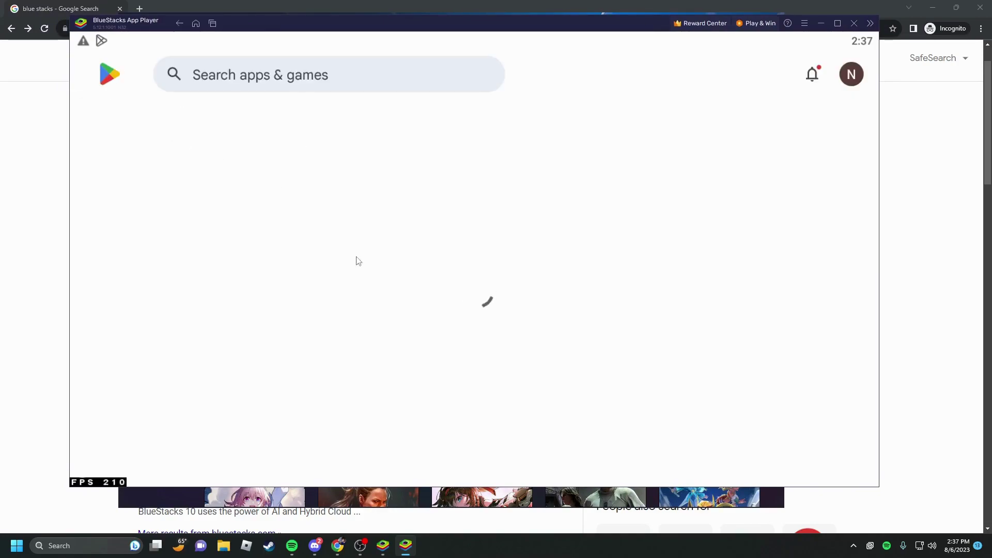
click(333, 82)
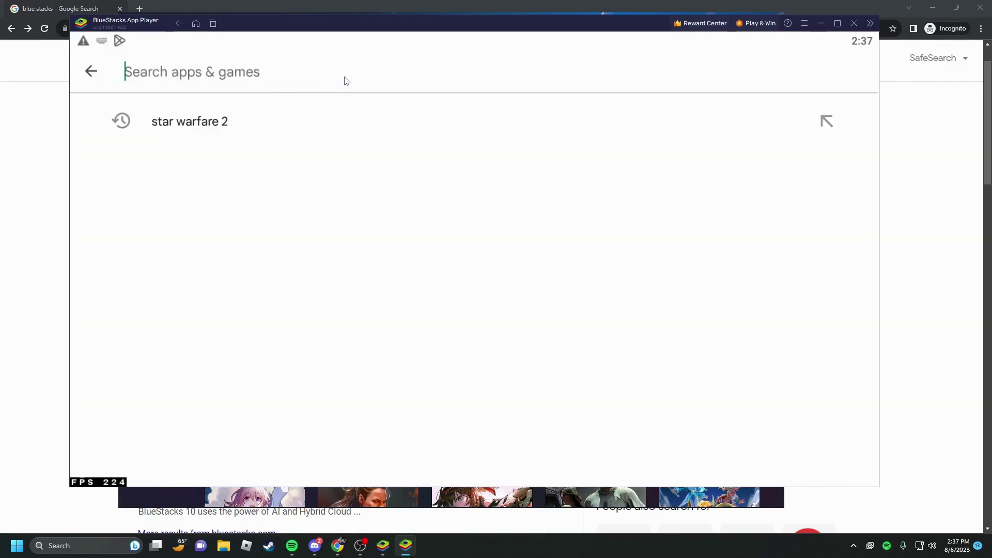
text(star warrgfa)
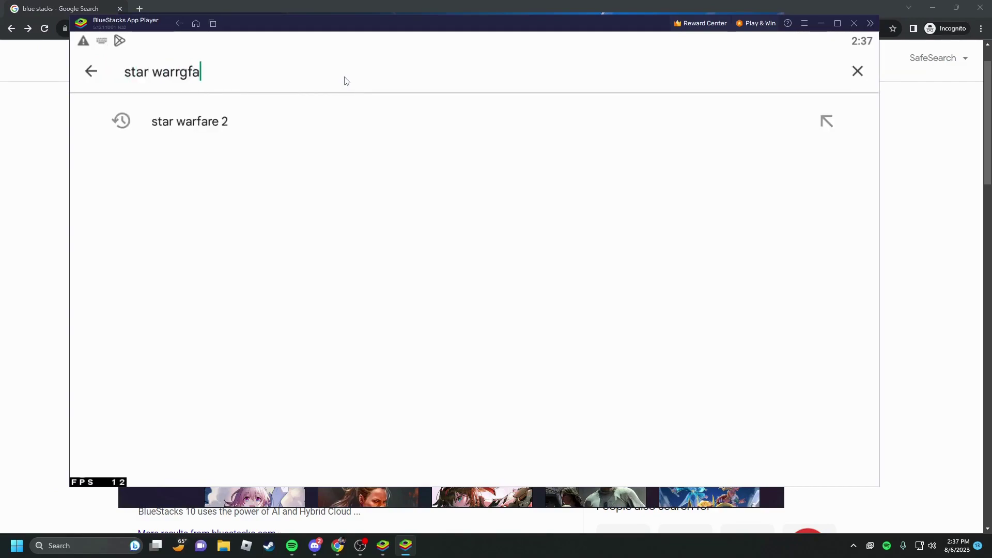
key(BackSpace)
key(BackSpace)
key(BackSpace)
key(BackSpace)
text(fare)
key(Return)
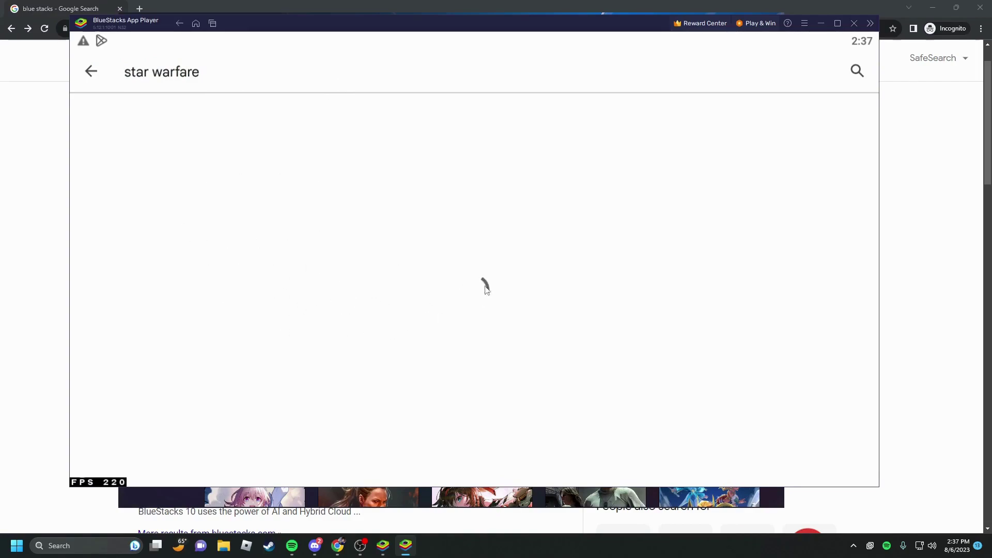
Open the Star Warfare:Alien Invasion HD page, confirm it's installed, and go back.
scroll(305, 321, down, 2)
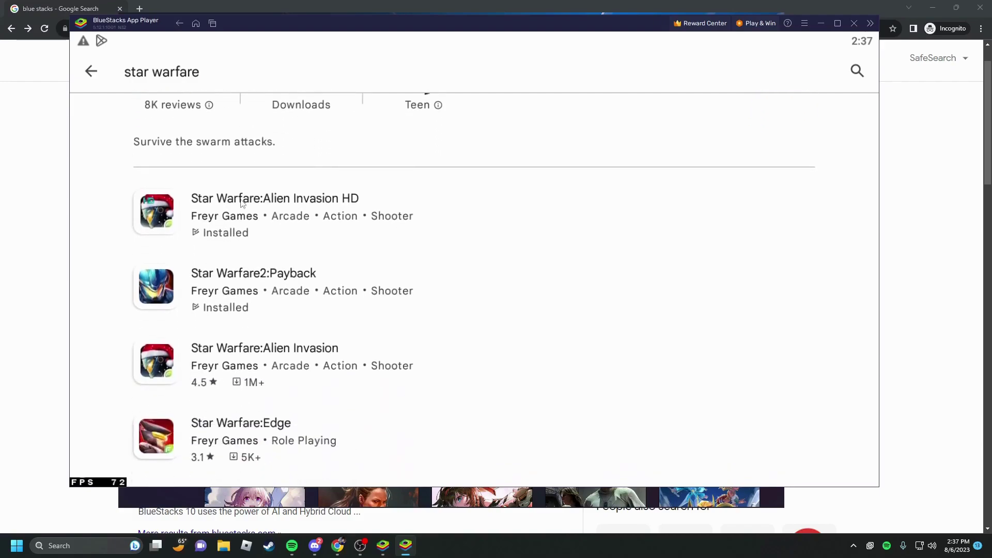
click(235, 210)
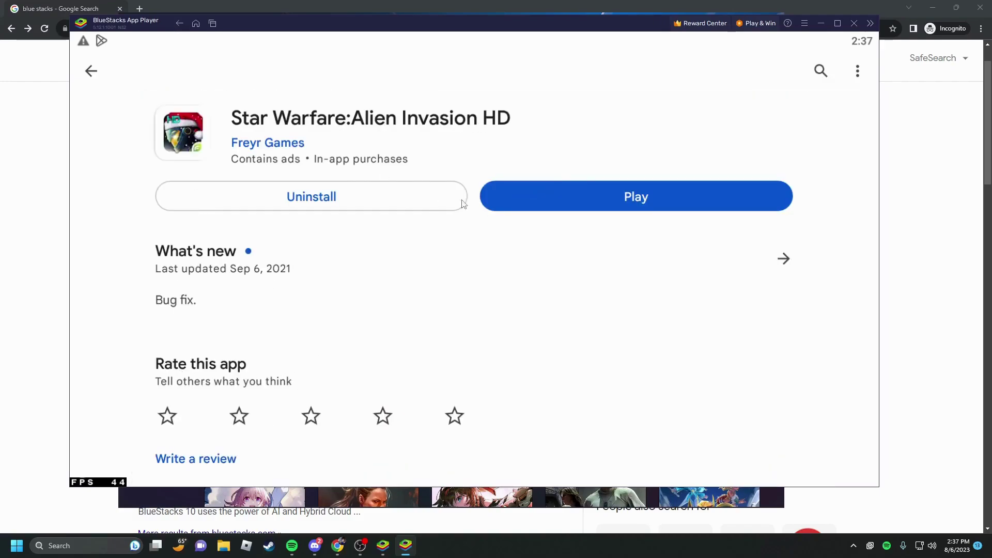
scroll(275, 380, down, 3)
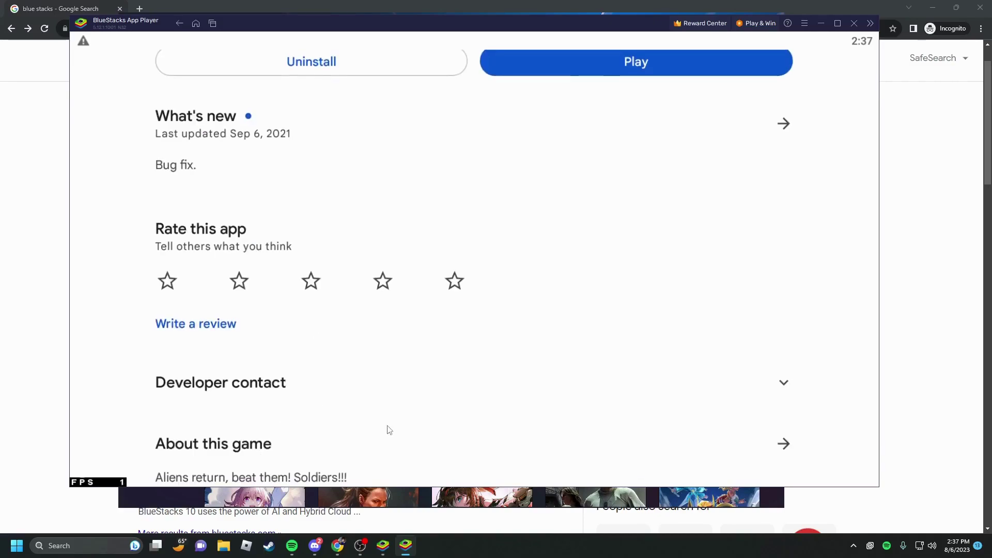
scroll(273, 395, up, 3)
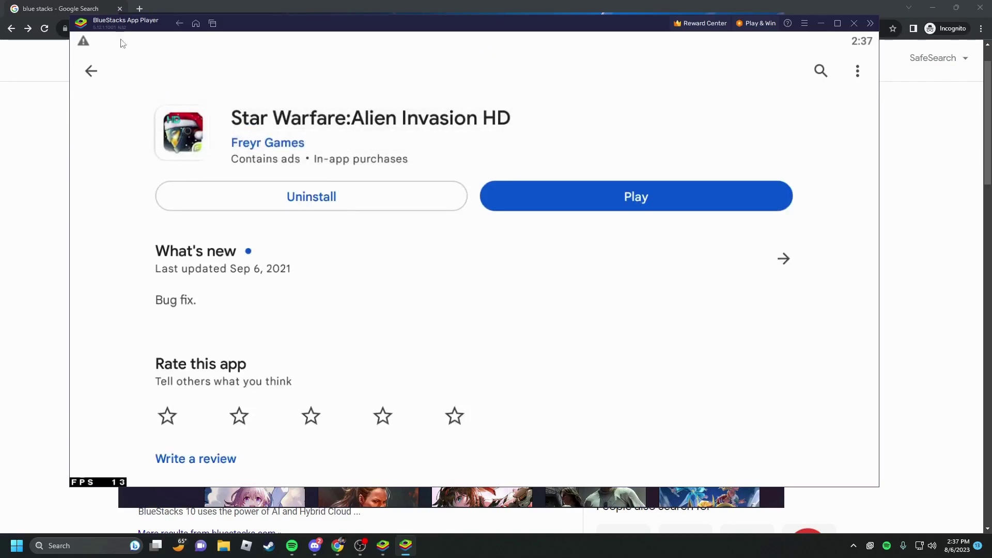
click(178, 24)
Dismiss Google Play Points, then close Play Store, StarwarfareHD and Game from Recent apps.
click(177, 24)
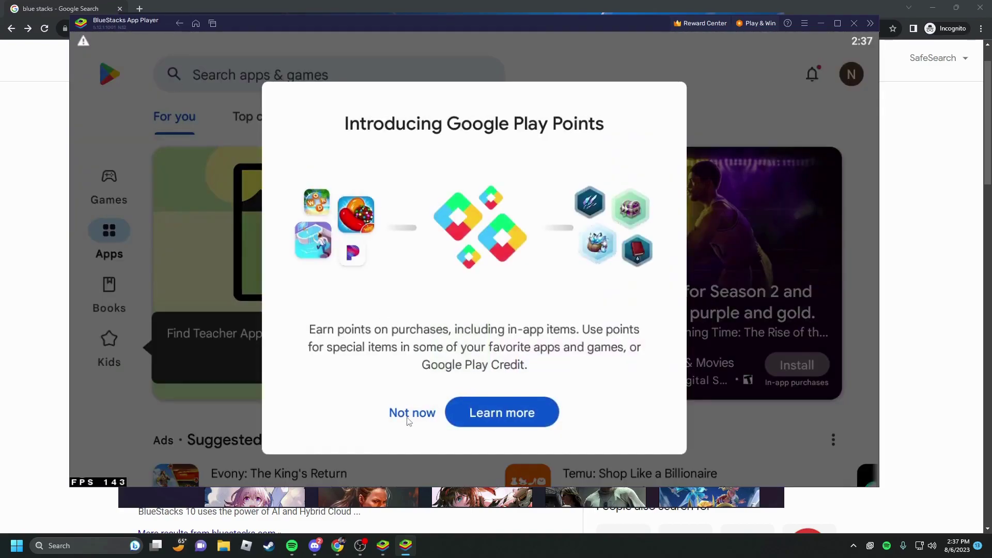
click(407, 419)
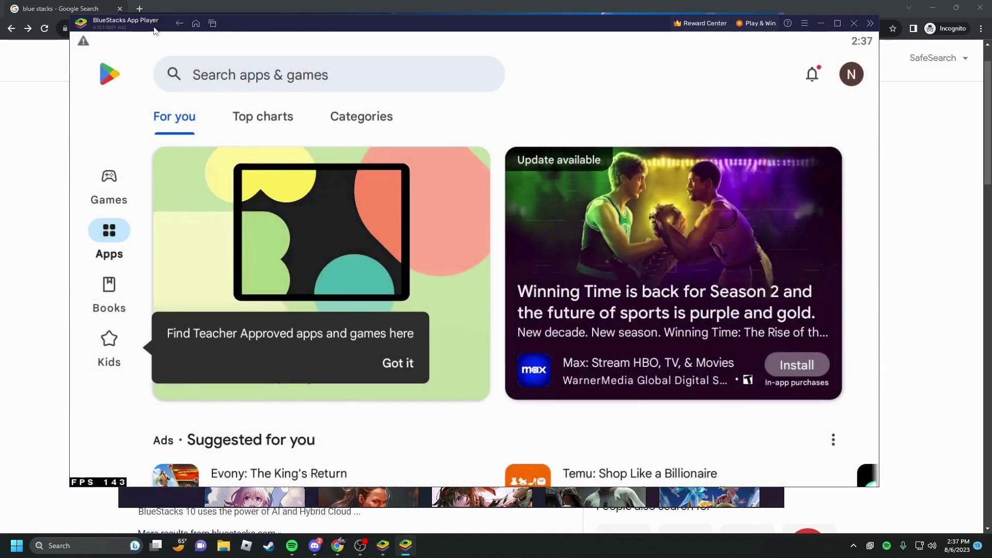
click(212, 23)
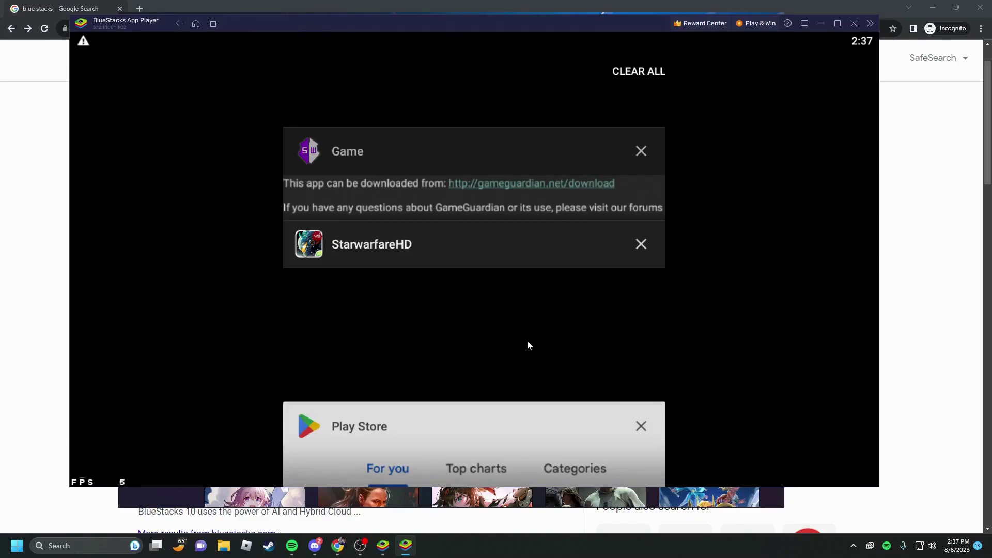
click(640, 425)
click(641, 241)
click(640, 188)
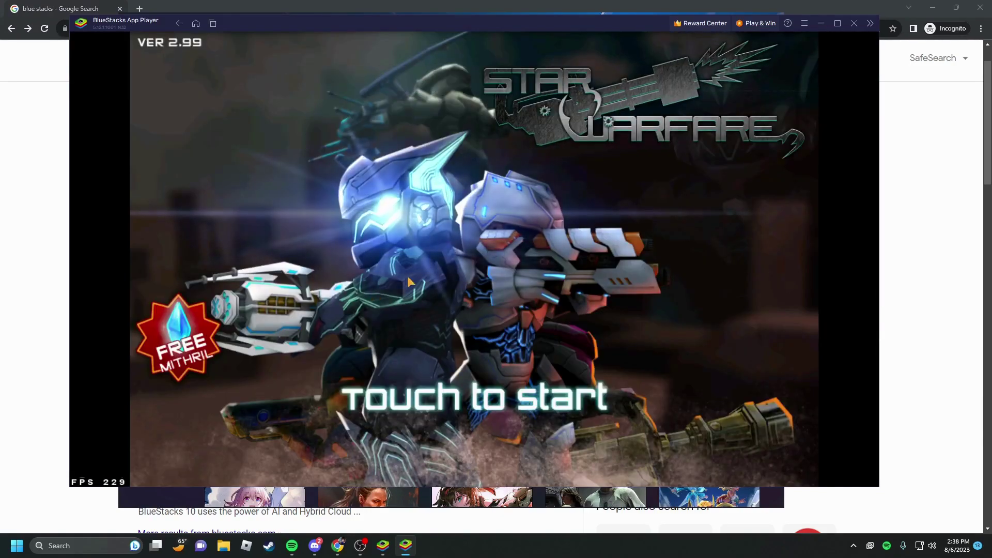
Start Star Warfare, browse the Multi-Player room list, and leave it for the title screen.
click(408, 281)
click(783, 51)
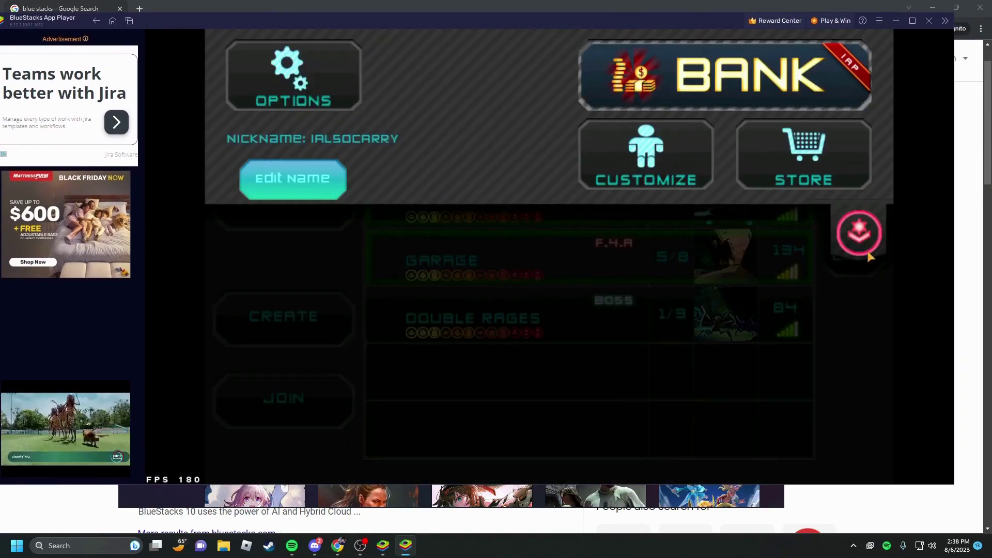
click(867, 247)
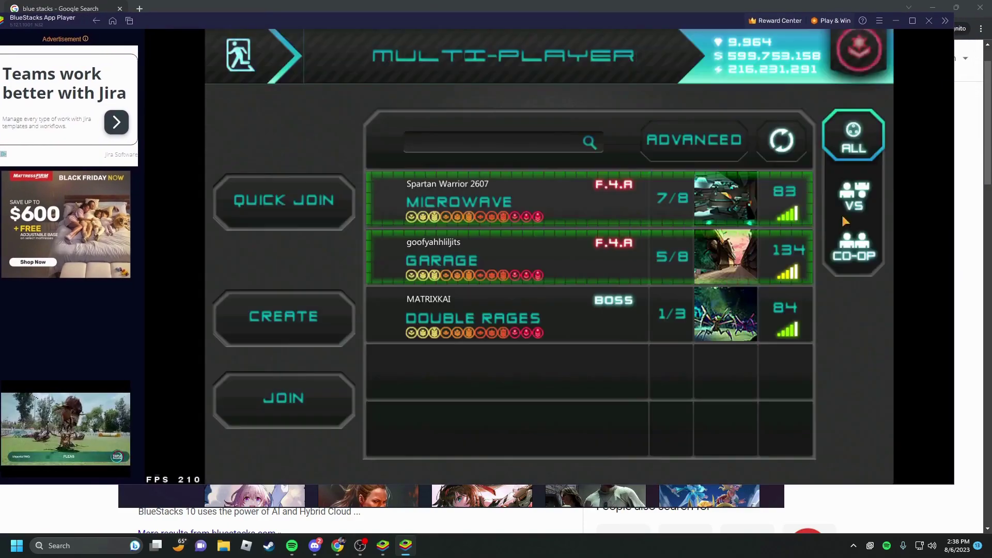
click(858, 51)
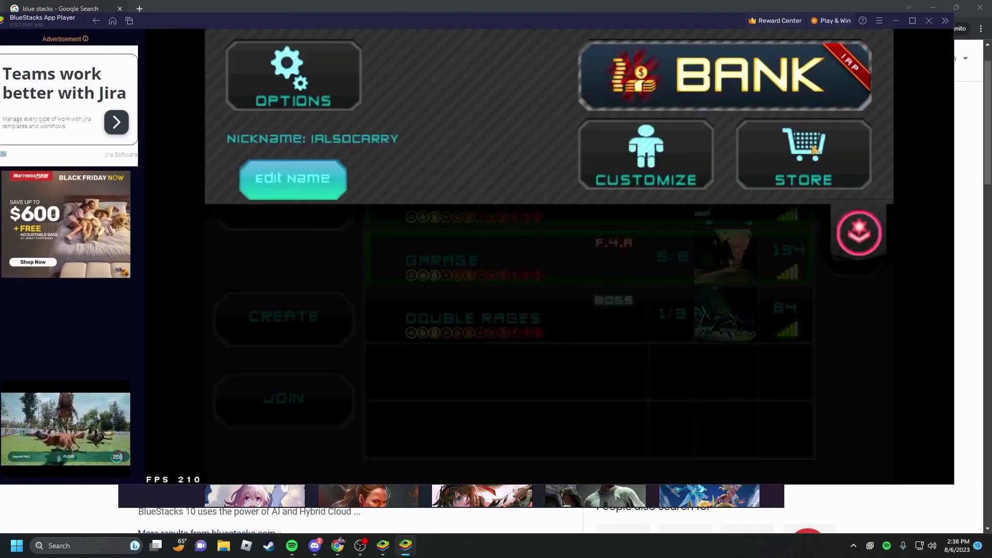
click(852, 246)
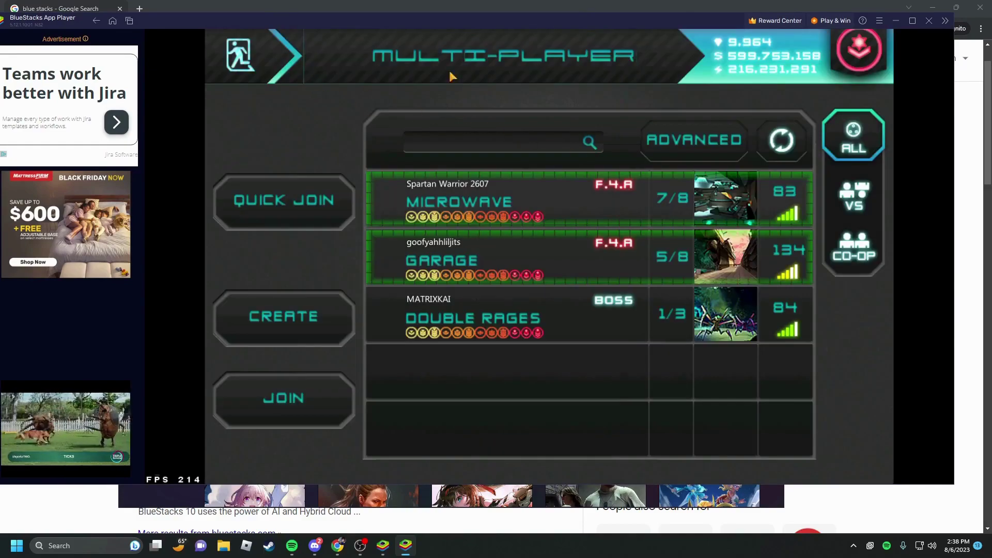
click(240, 55)
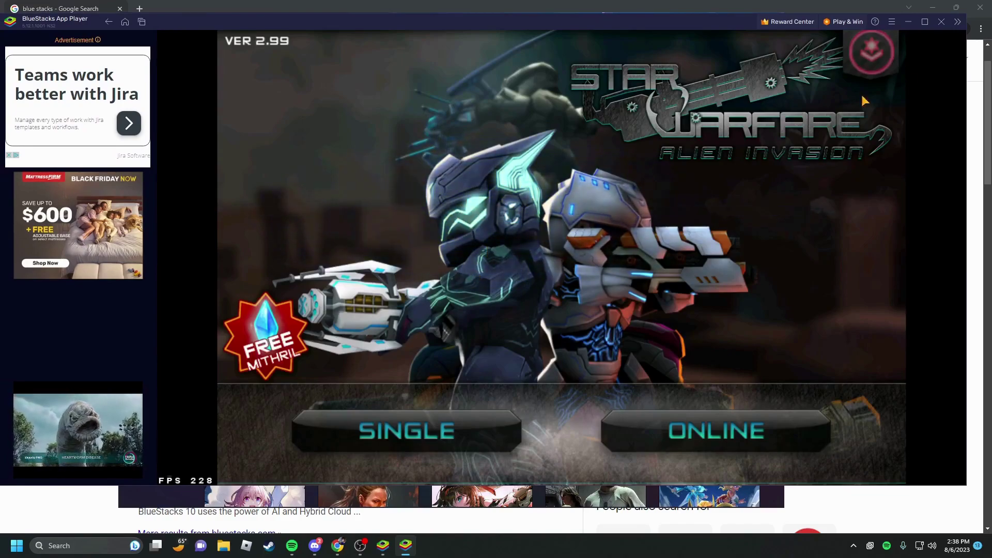
Toggle the profile menu on the title screen, shift the window right, and show Recent apps.
click(871, 59)
click(867, 247)
click(872, 51)
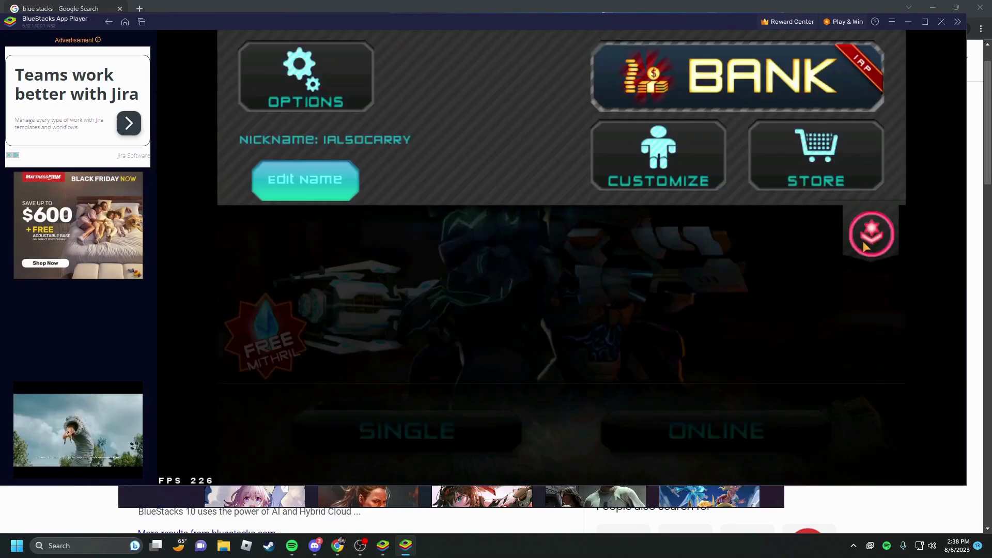
click(870, 236)
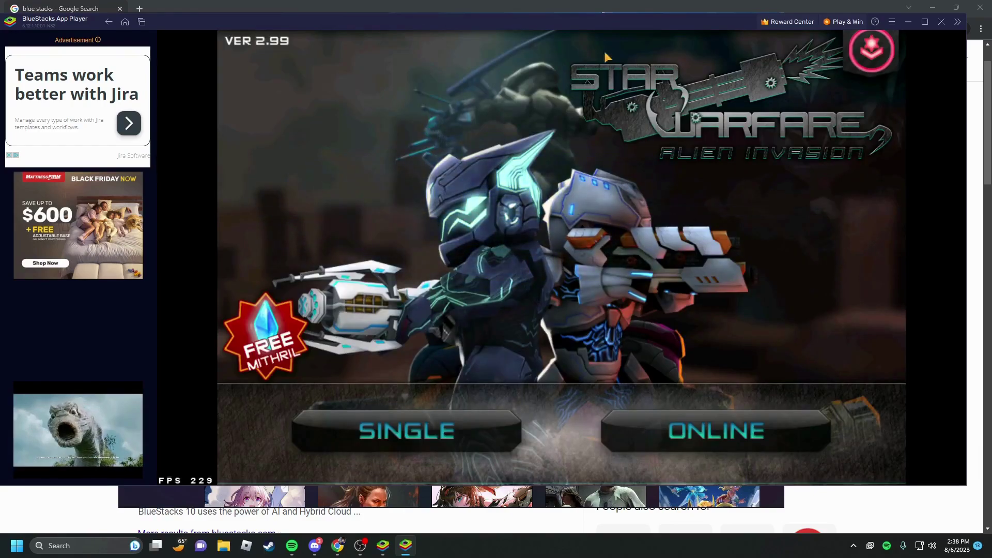
mouse_move(581, 24)
mouse_down()
mouse_move(597, 23)
mouse_move(585, 21)
mouse_up()
click(141, 17)
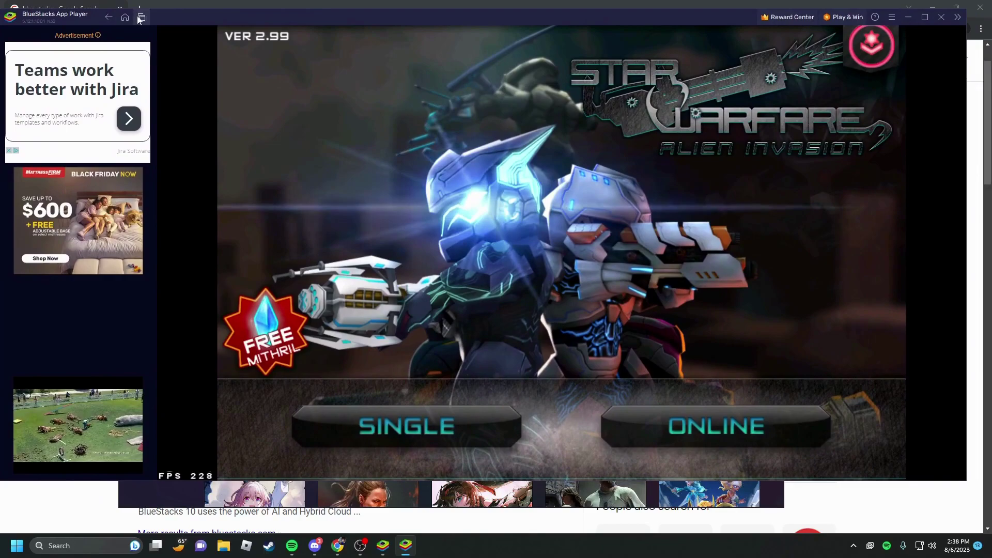
Close StarwarfareHD from Recent apps, check the System apps folder twice, and reposition the window.
click(726, 185)
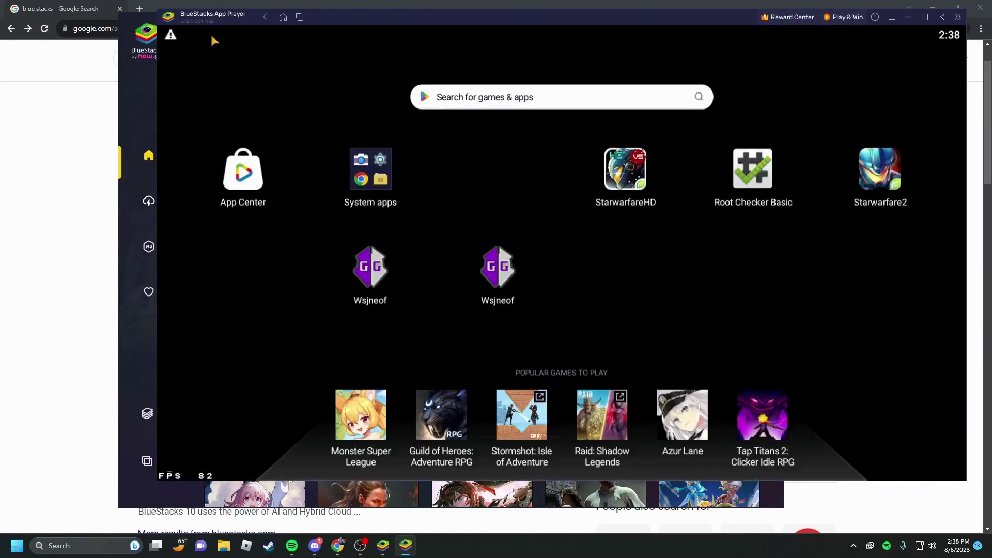
drag(360, 17, 270, 20)
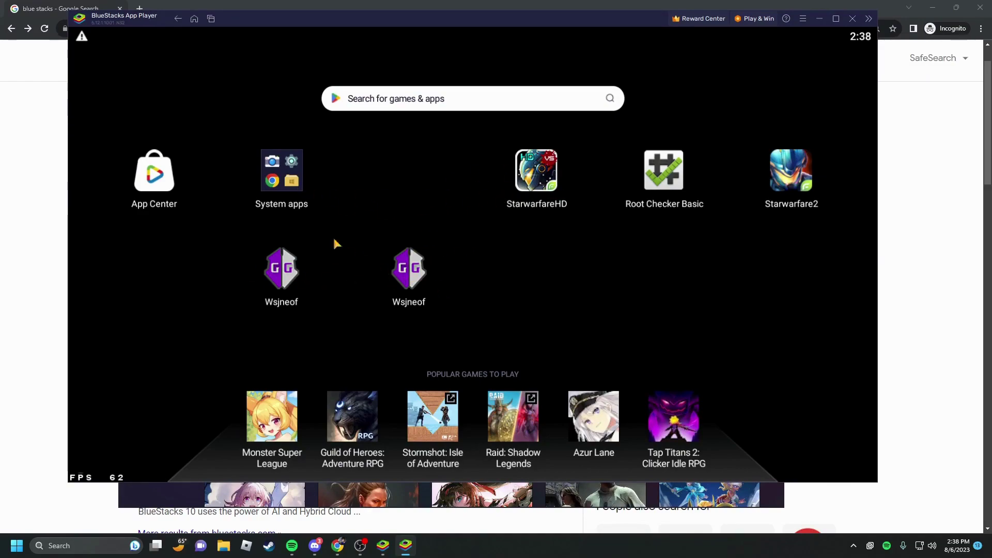
click(282, 165)
click(283, 165)
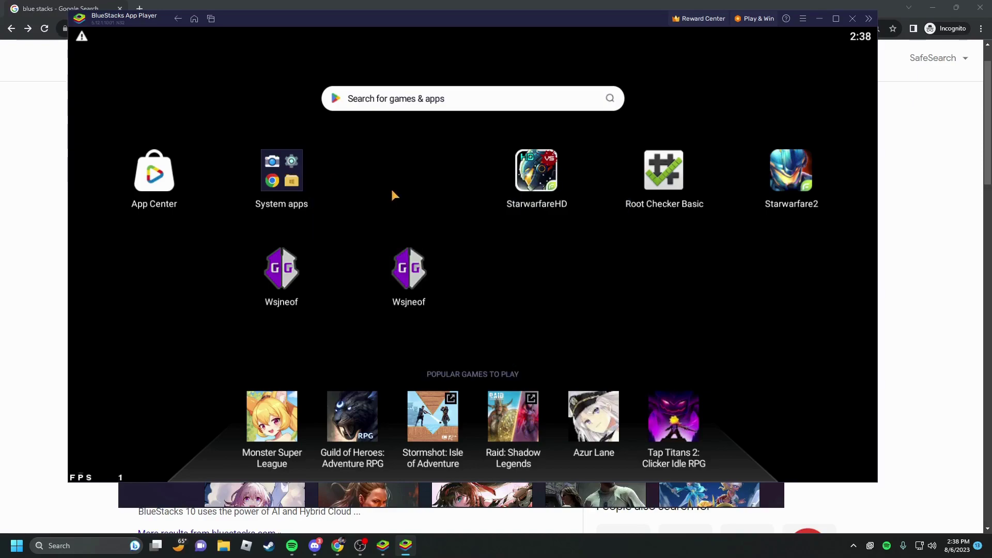
click(289, 165)
click(296, 168)
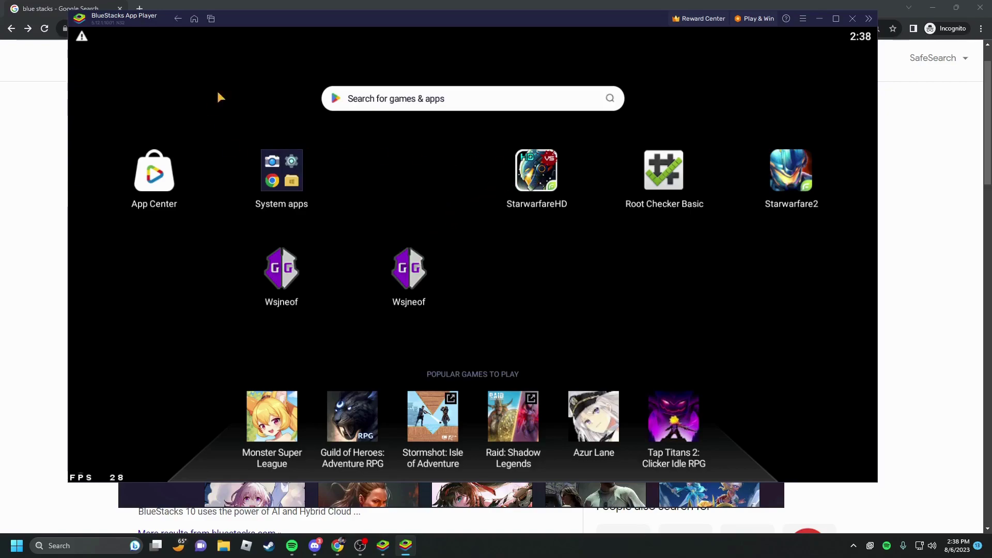
mouse_move(298, 24)
mouse_down()
mouse_move(316, 39)
mouse_move(283, 23)
mouse_up()
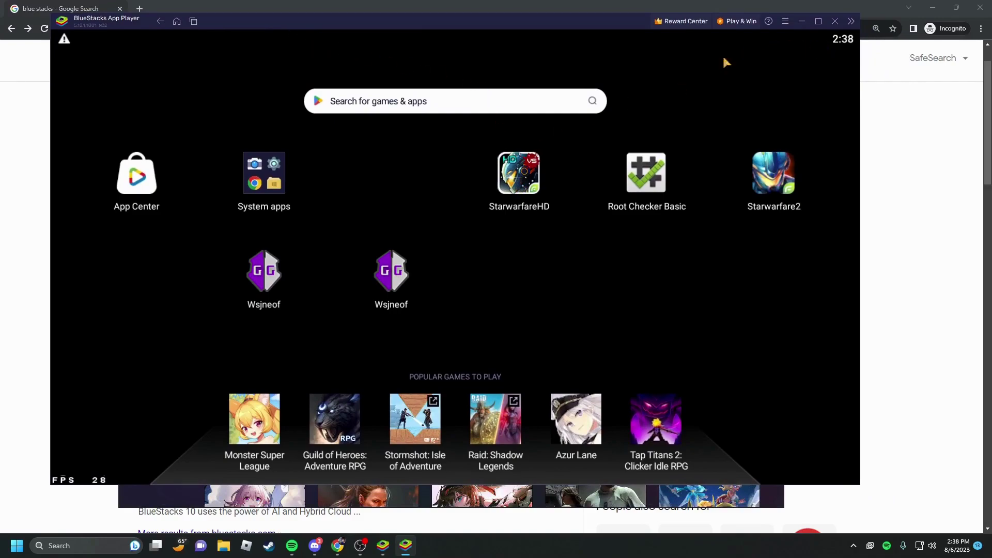
mouse_move(354, 25)
mouse_down()
mouse_move(391, 26)
mouse_move(370, 24)
mouse_up()
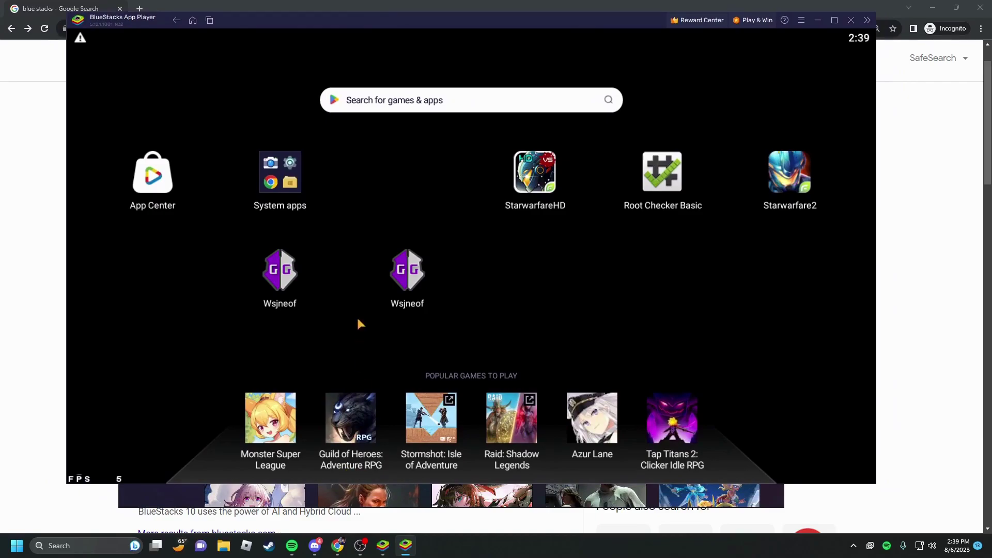